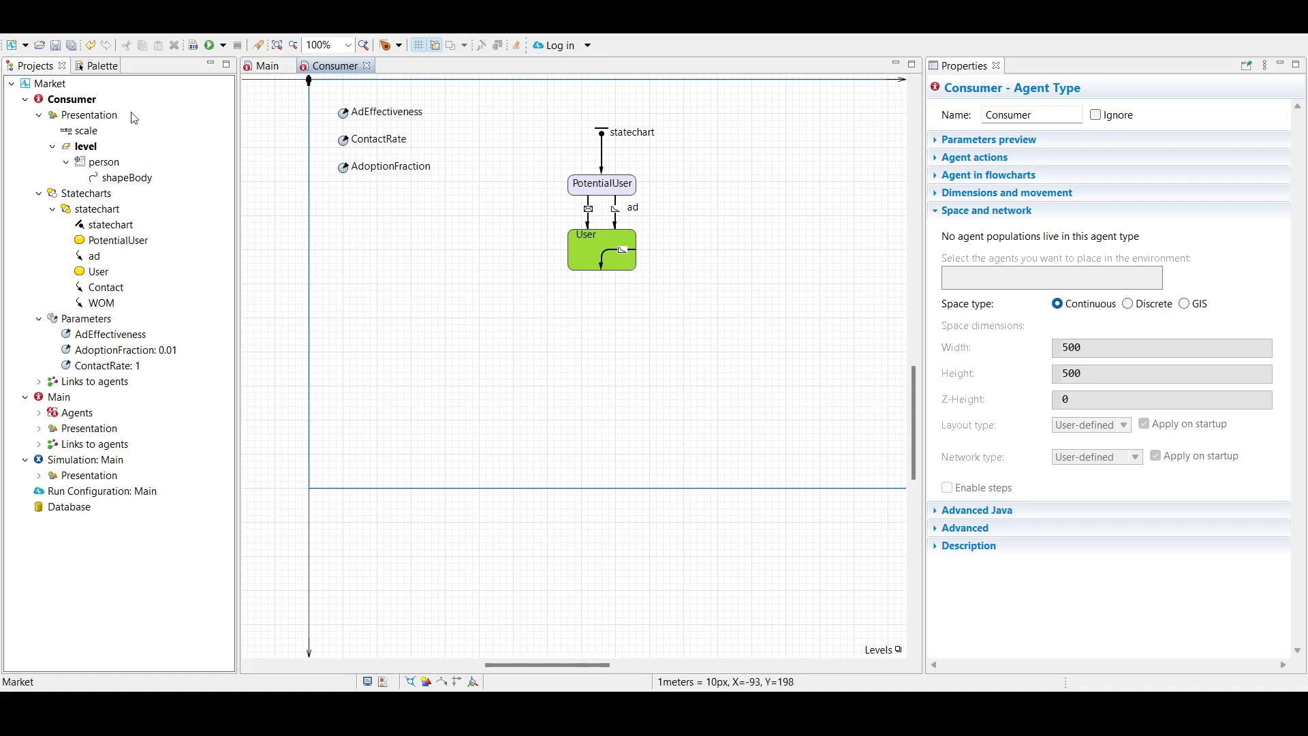
- Add a new Parameter named DiscardTime to the Consumer agent below AdoptionFraction
left_click(102, 66)
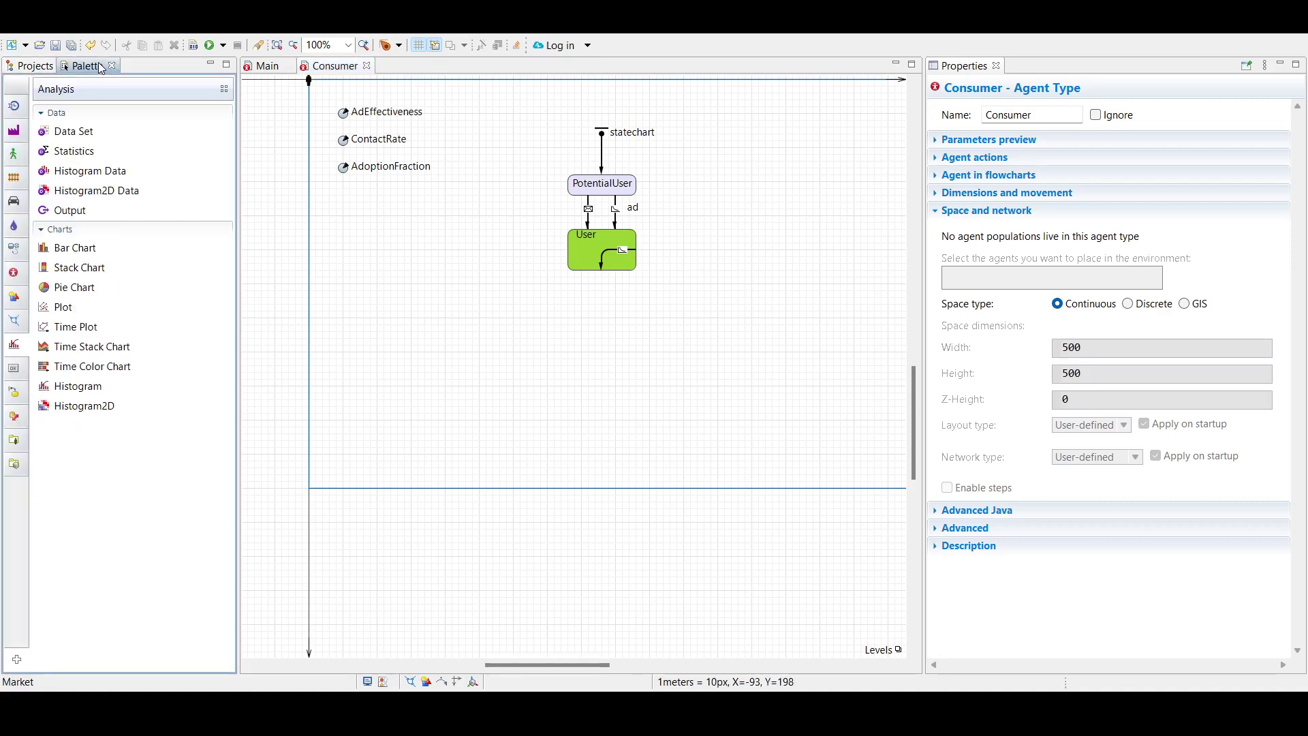
left_click(13, 272)
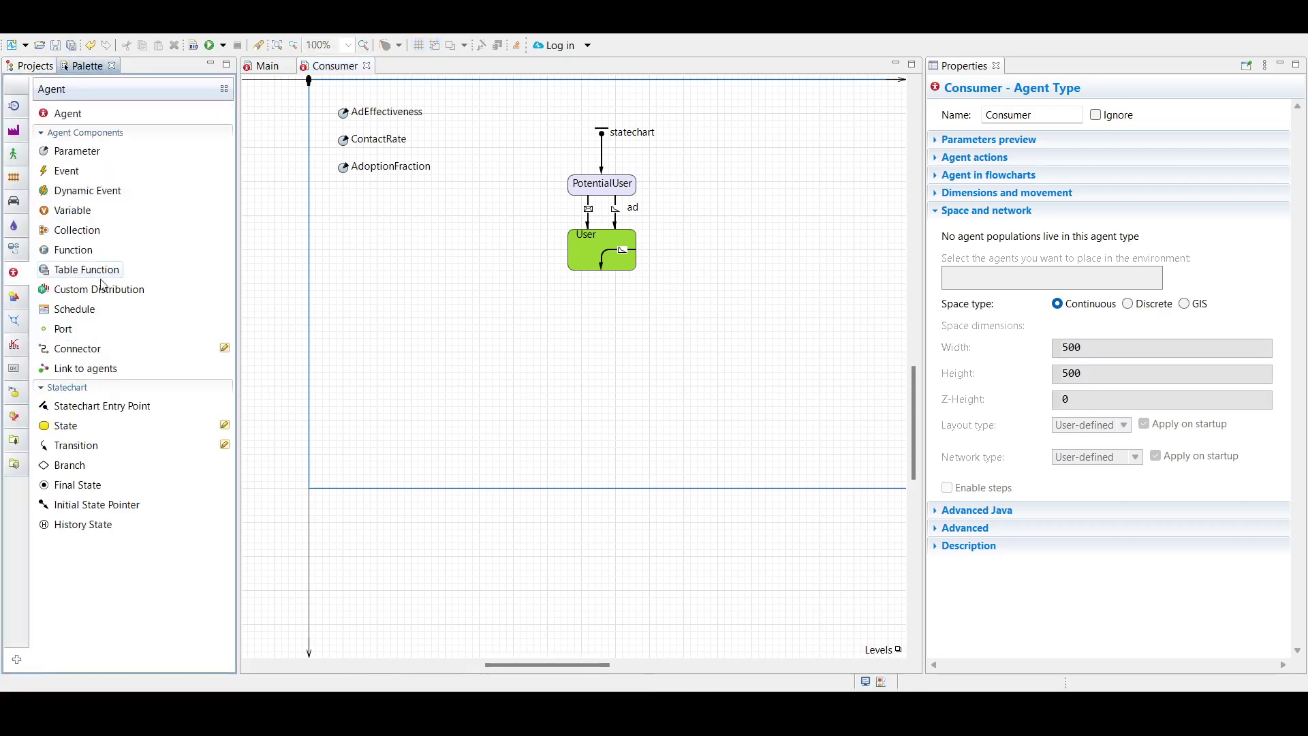
left_click_drag(82, 153, 346, 199)
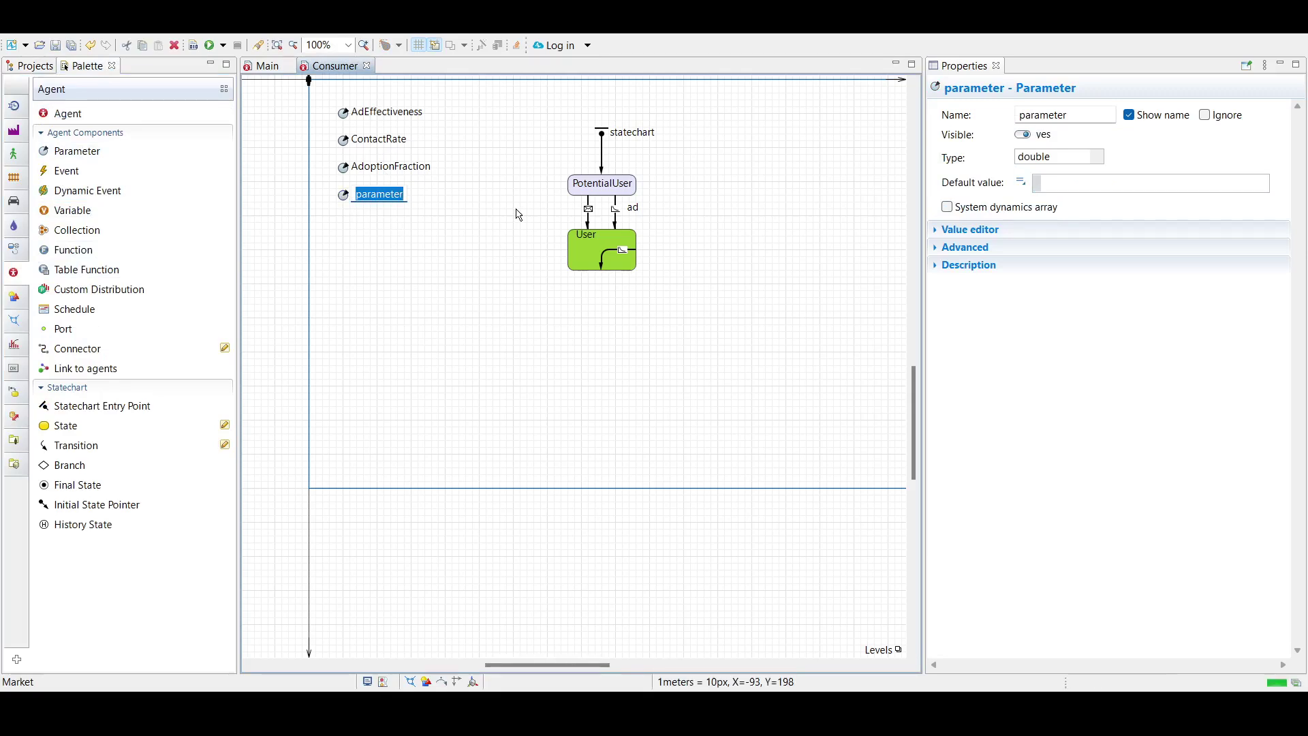
type("Du")
key("BackSpace")
key("BackSpace")
type("Dis")
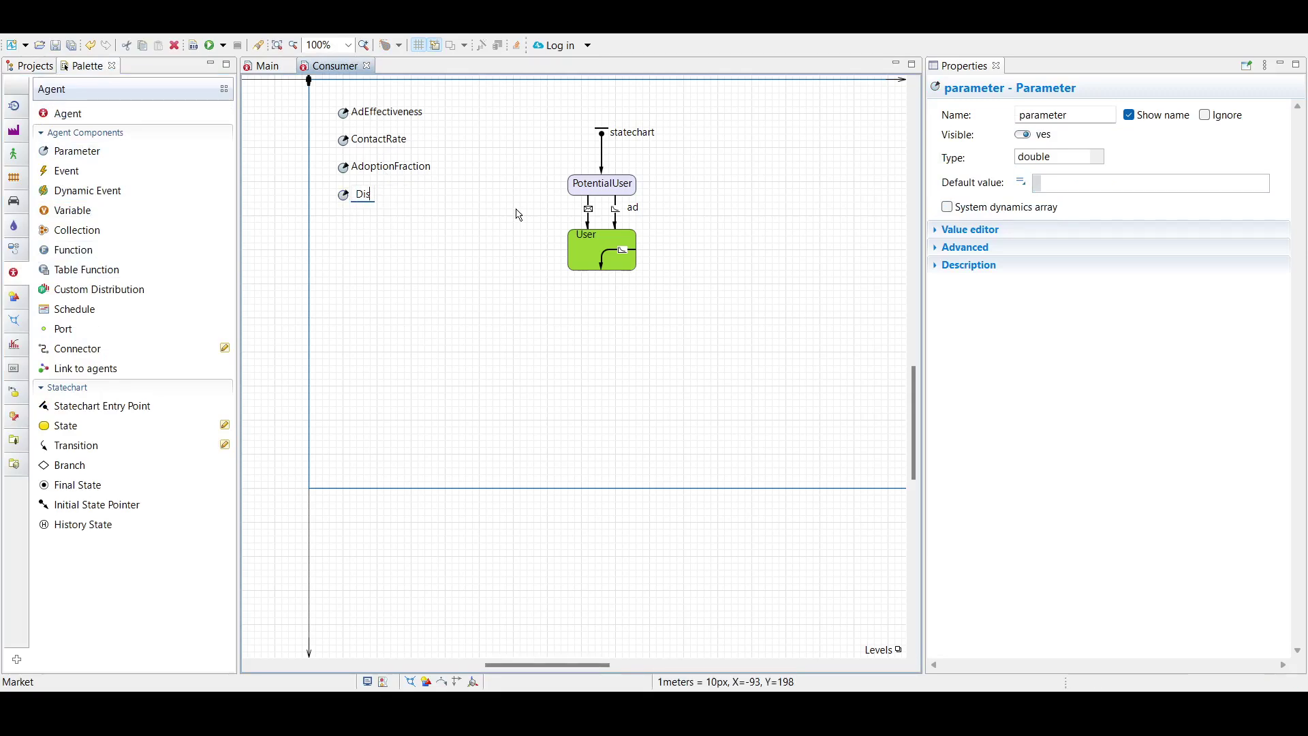
type("cardTime")
key("Return")
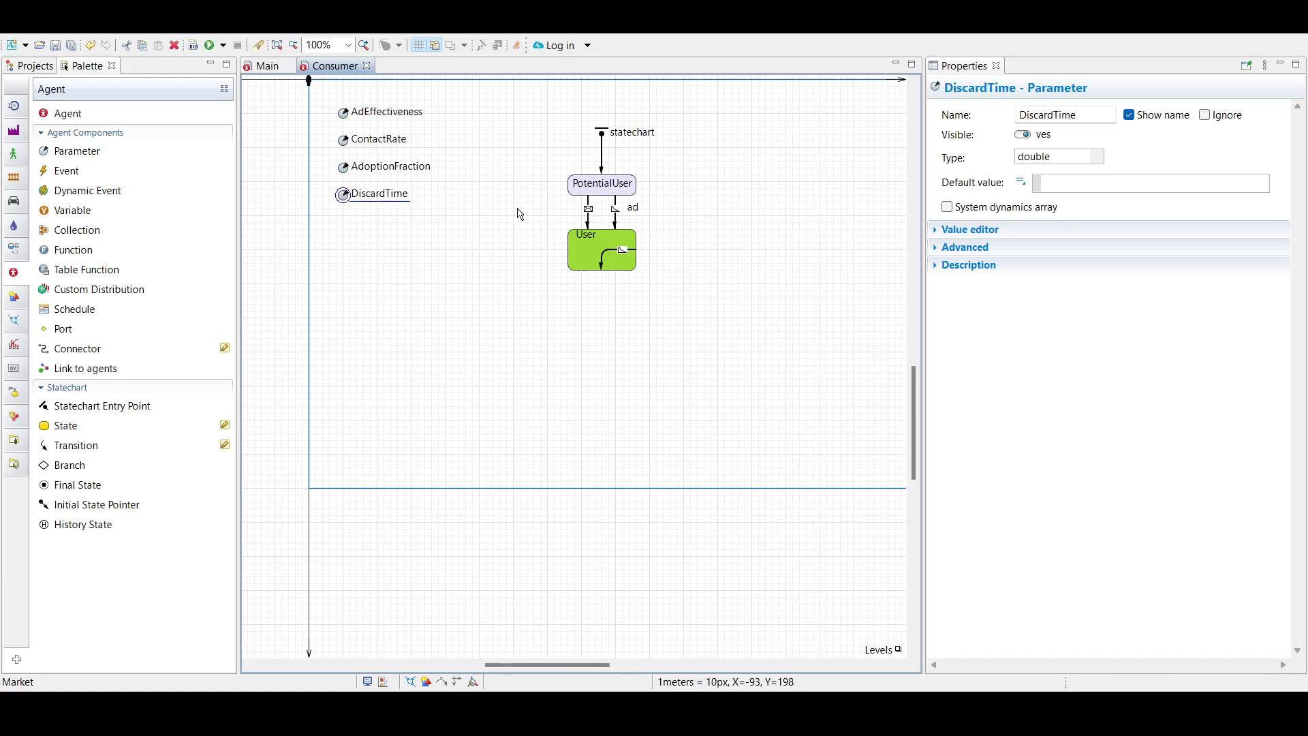
- Make DiscardTime a Time parameter in months with default value 6
left_click(1053, 171)
left_click(1037, 247)
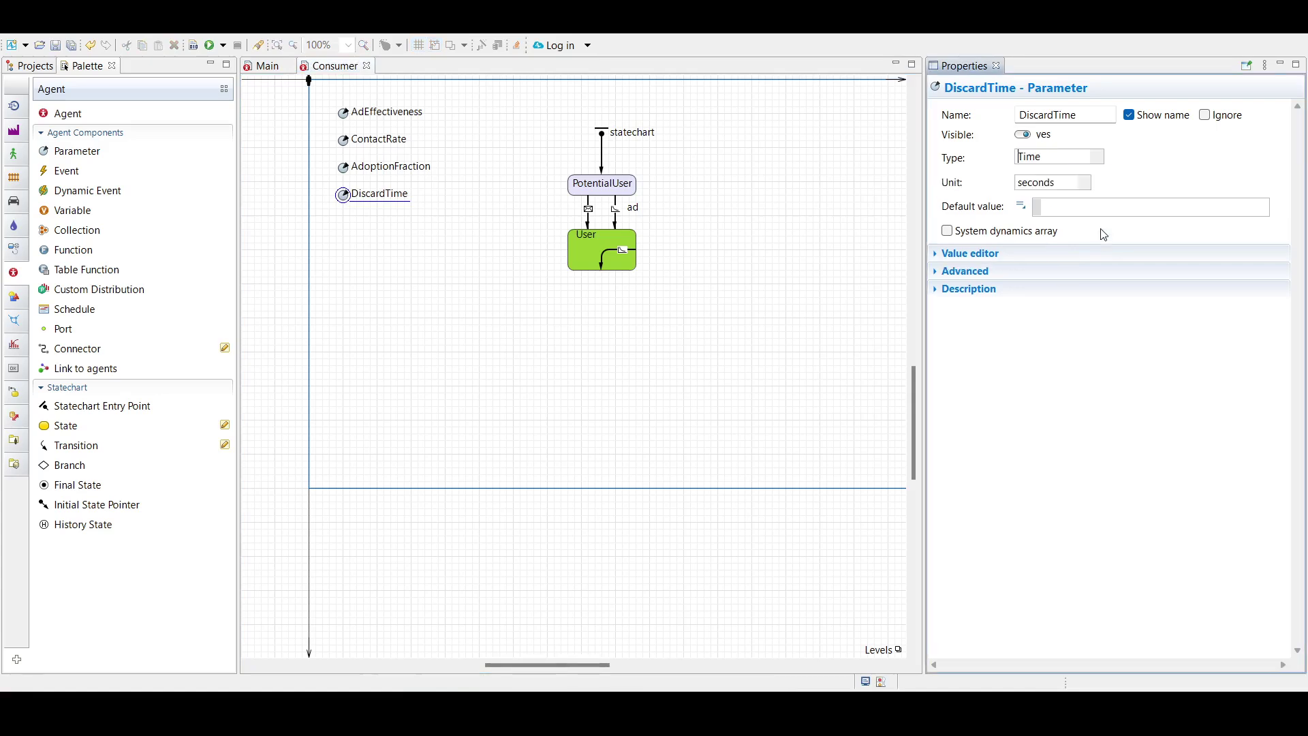
left_click(1041, 279)
left_click(1070, 207)
type("6")
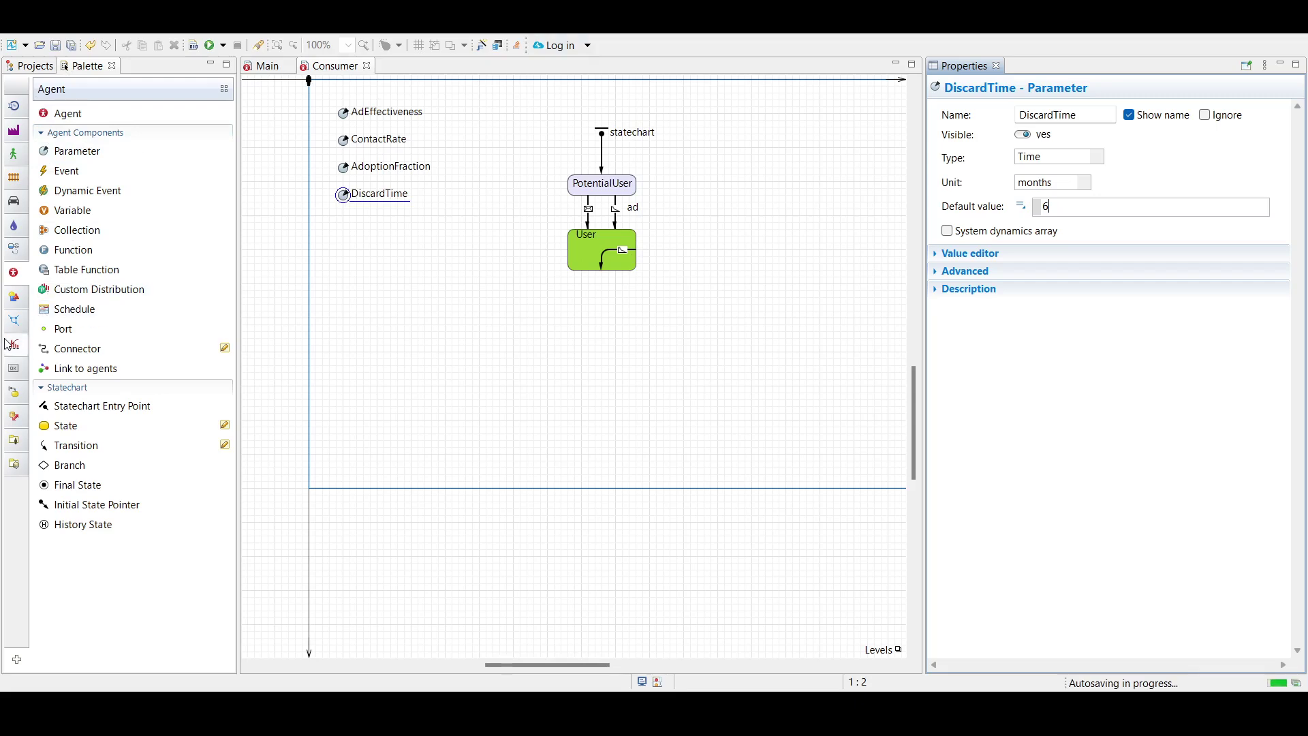
- Draw a statechart transition from the User state back to PotentialUser
left_click(23, 391)
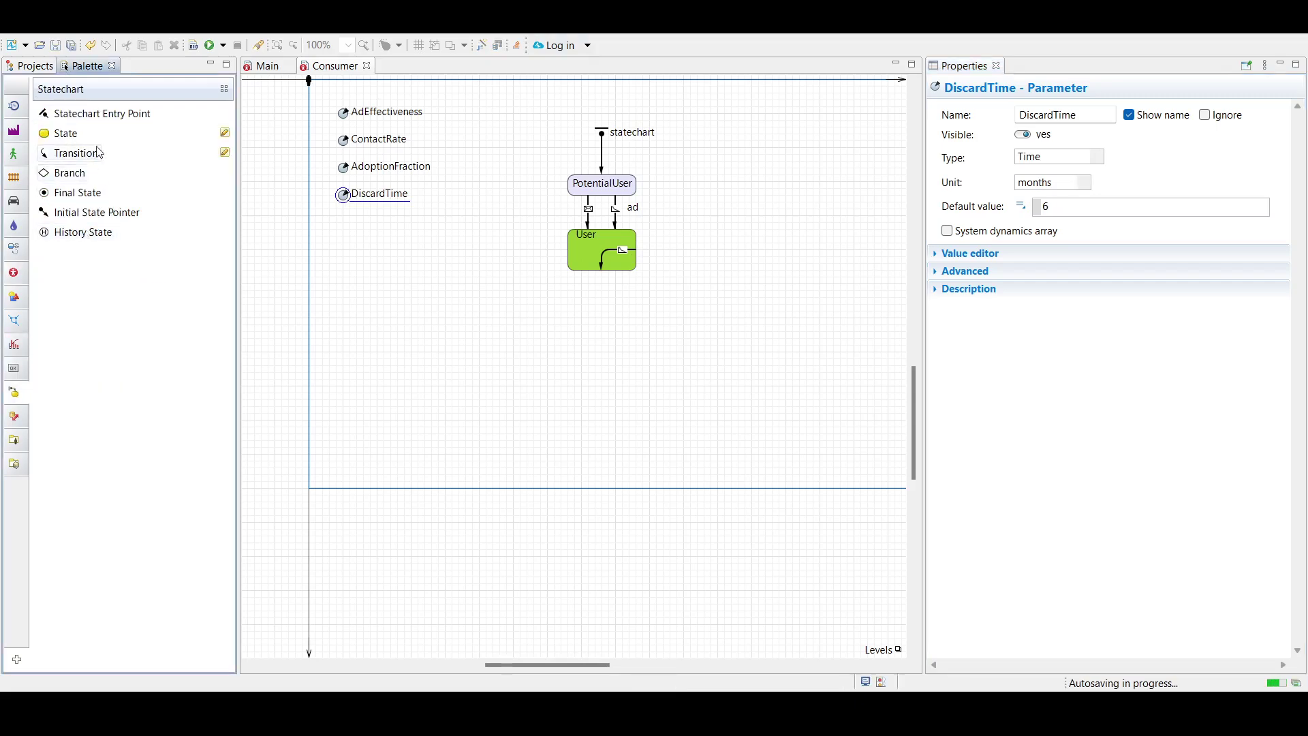
left_click_drag(67, 164, 638, 239)
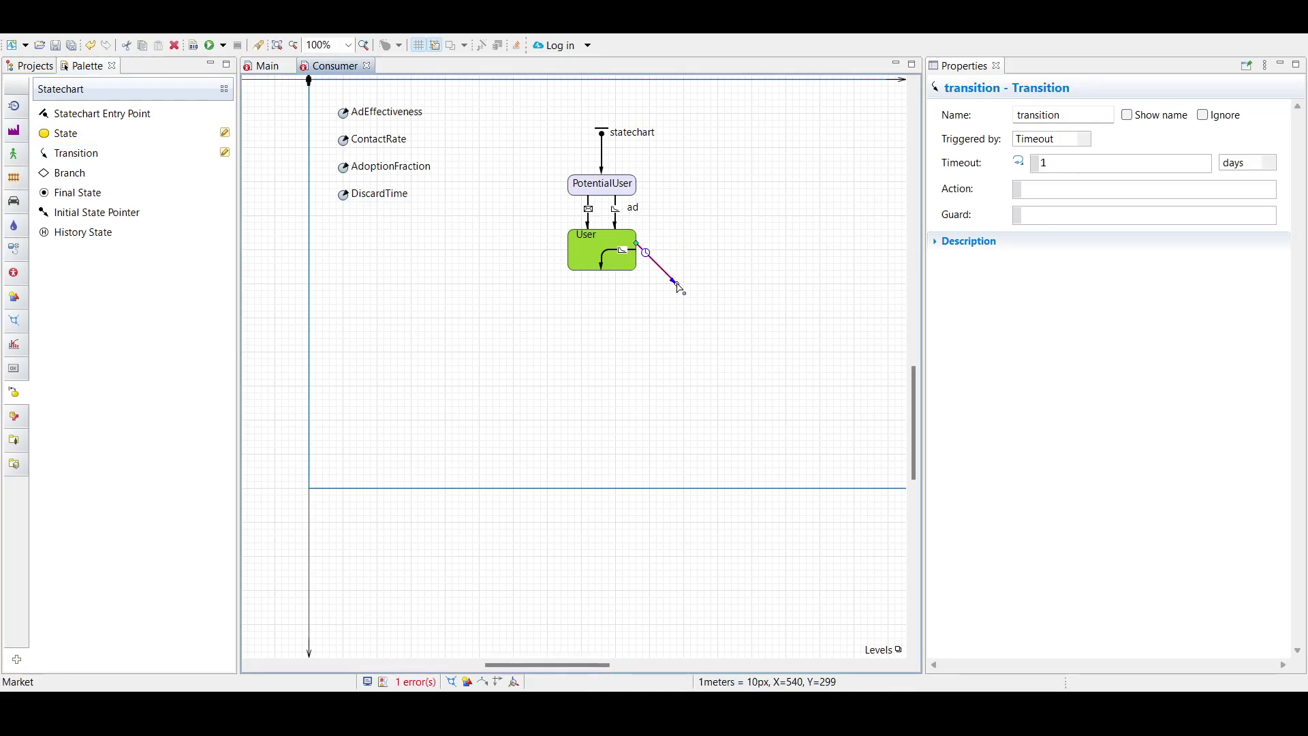
left_click_drag(678, 286, 660, 248)
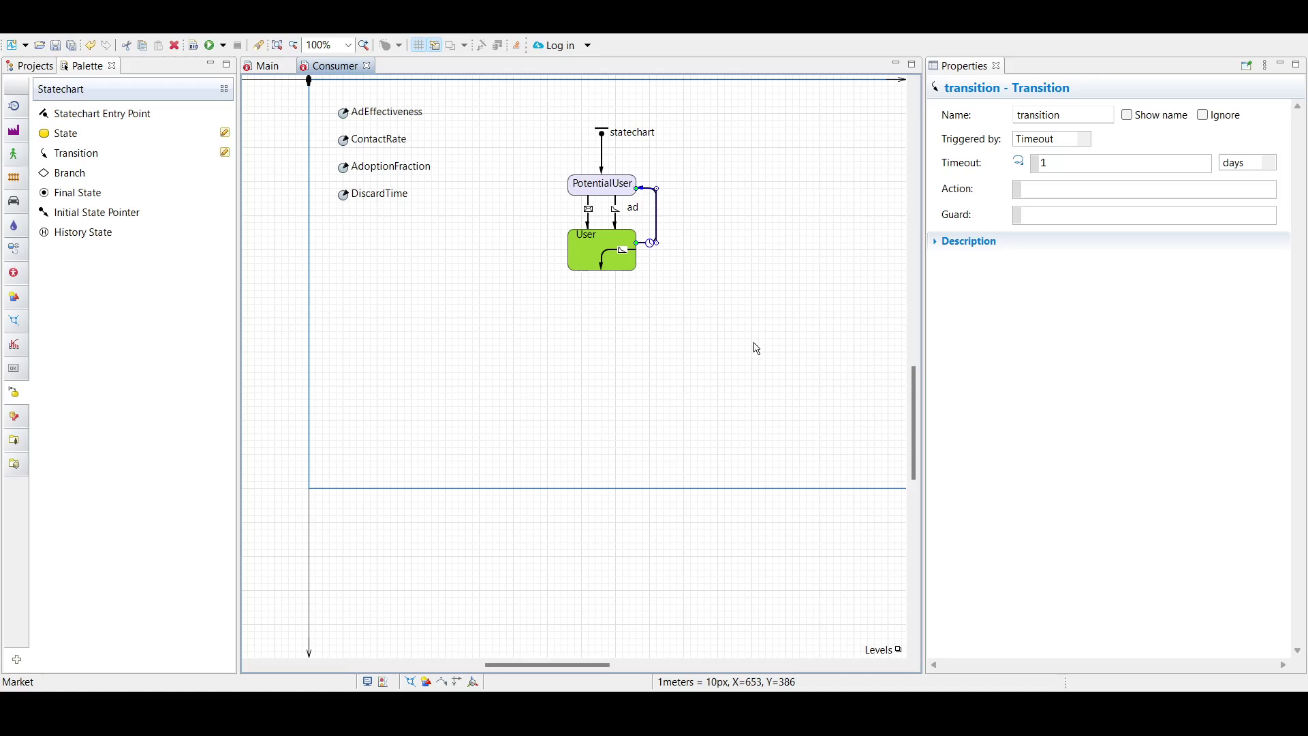
- Name the transition Discard and set its timeout to DiscardTime in months
double_click(1044, 110)
type("Discard")
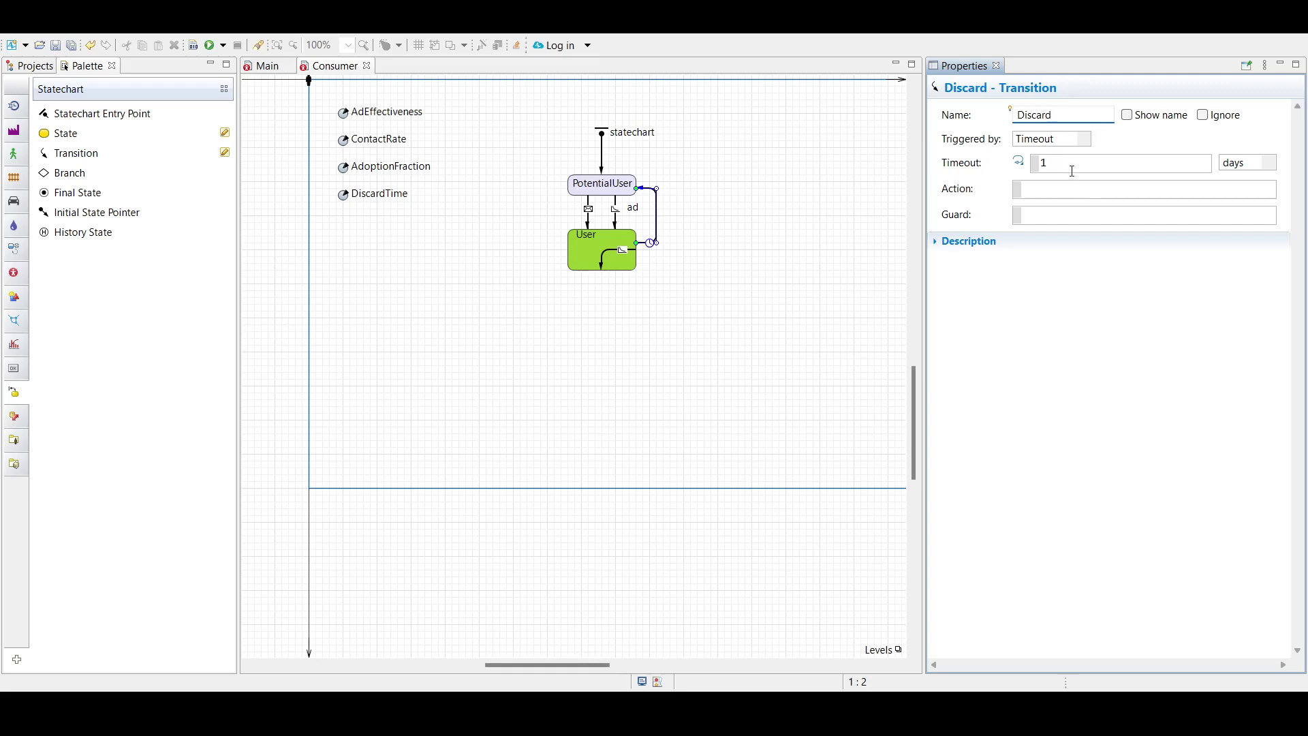
double_click(1040, 163)
type("Discard")
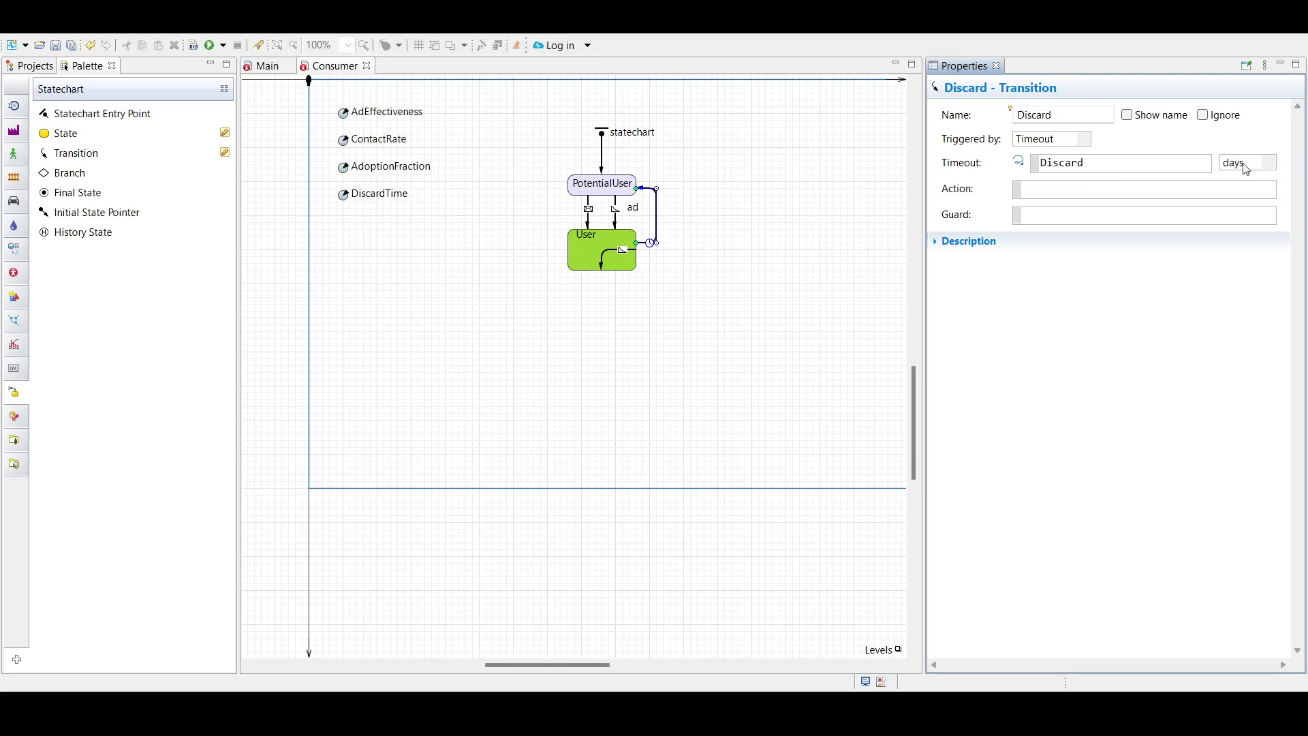
left_click(1276, 171)
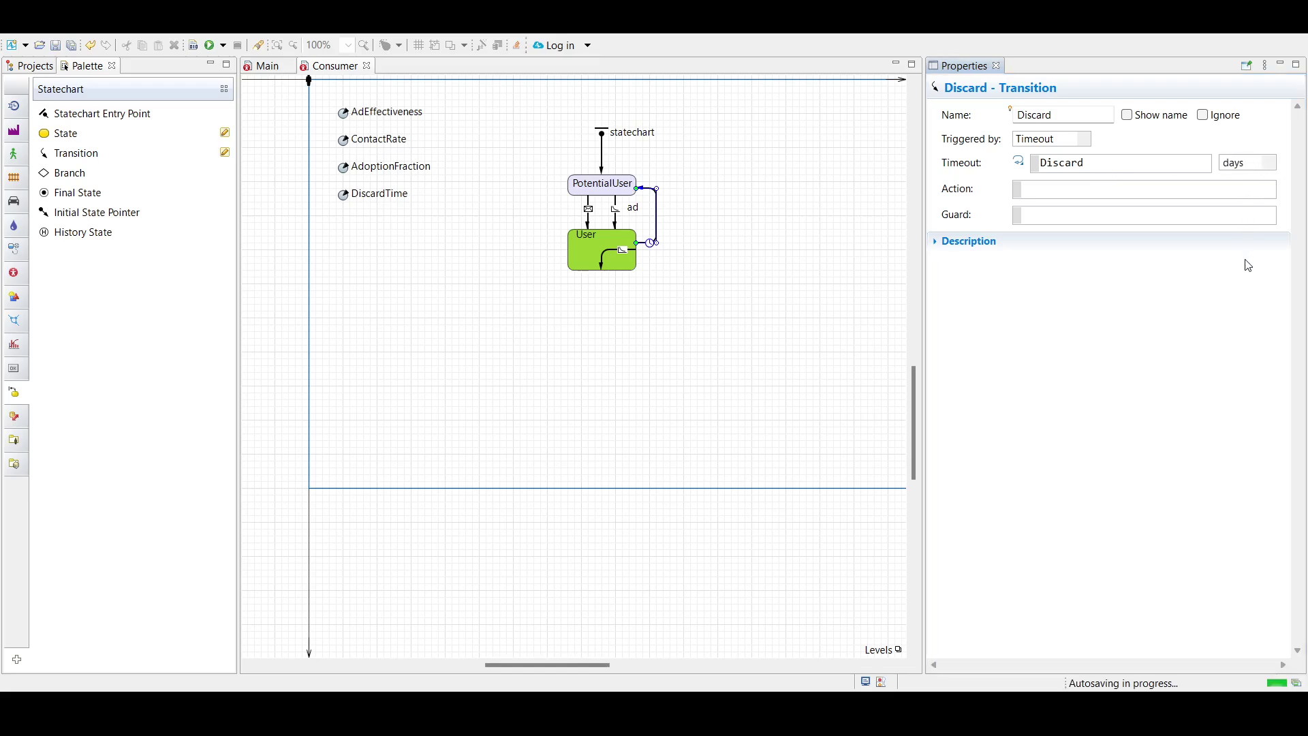
left_click(1252, 280)
left_click(1095, 163)
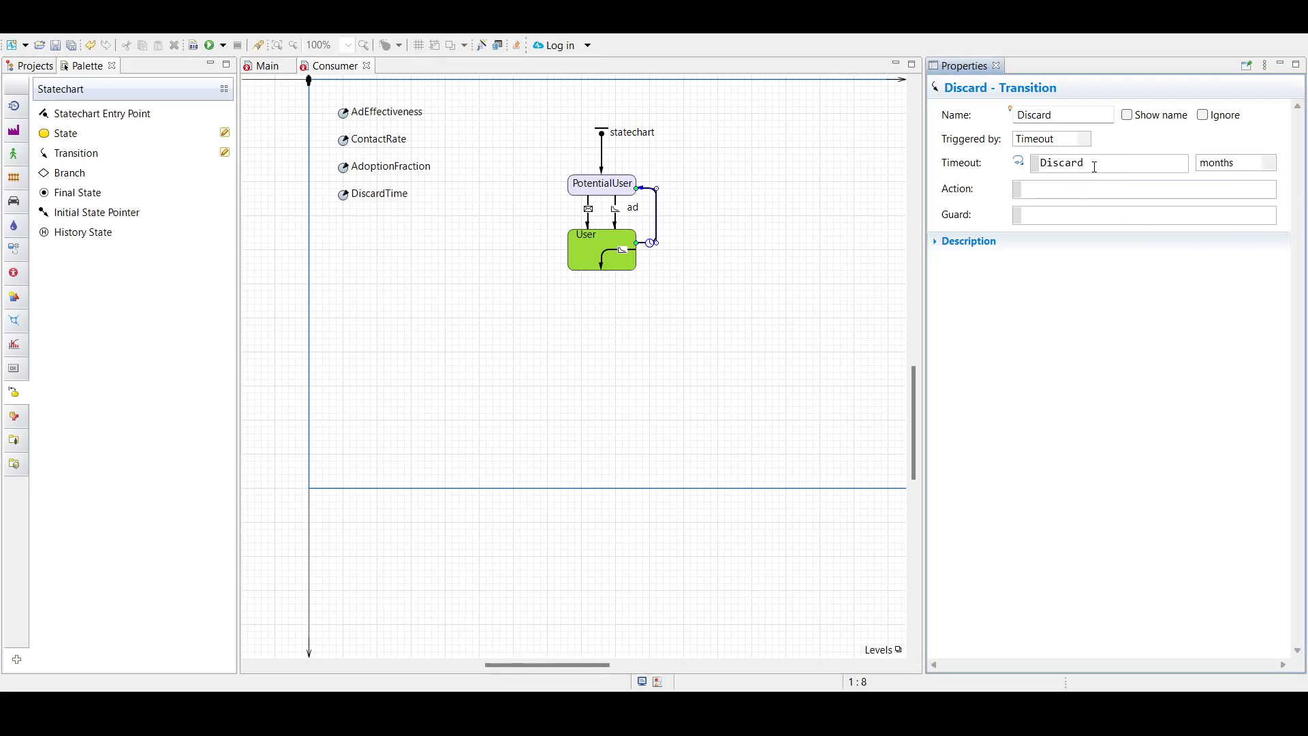
type("Time")
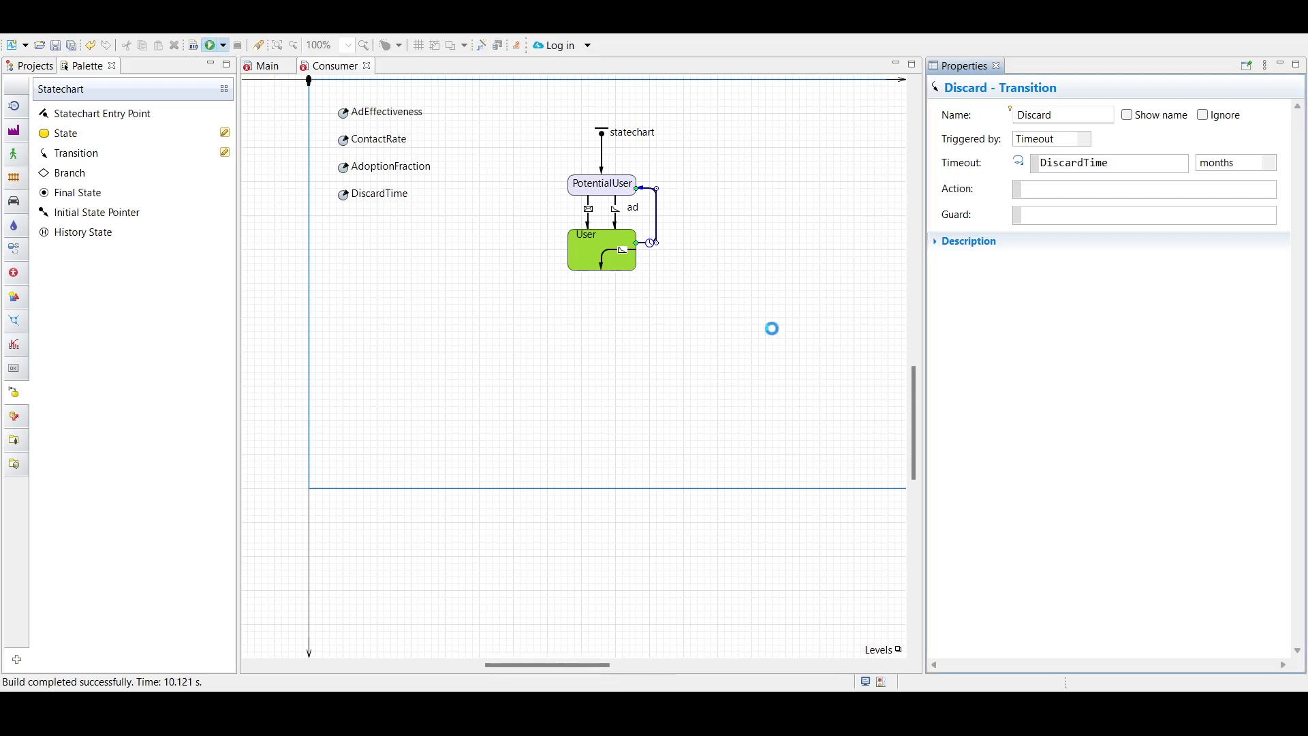
- Build and run the Market model, then raise the simulation speed to x10
left_click(774, 335)
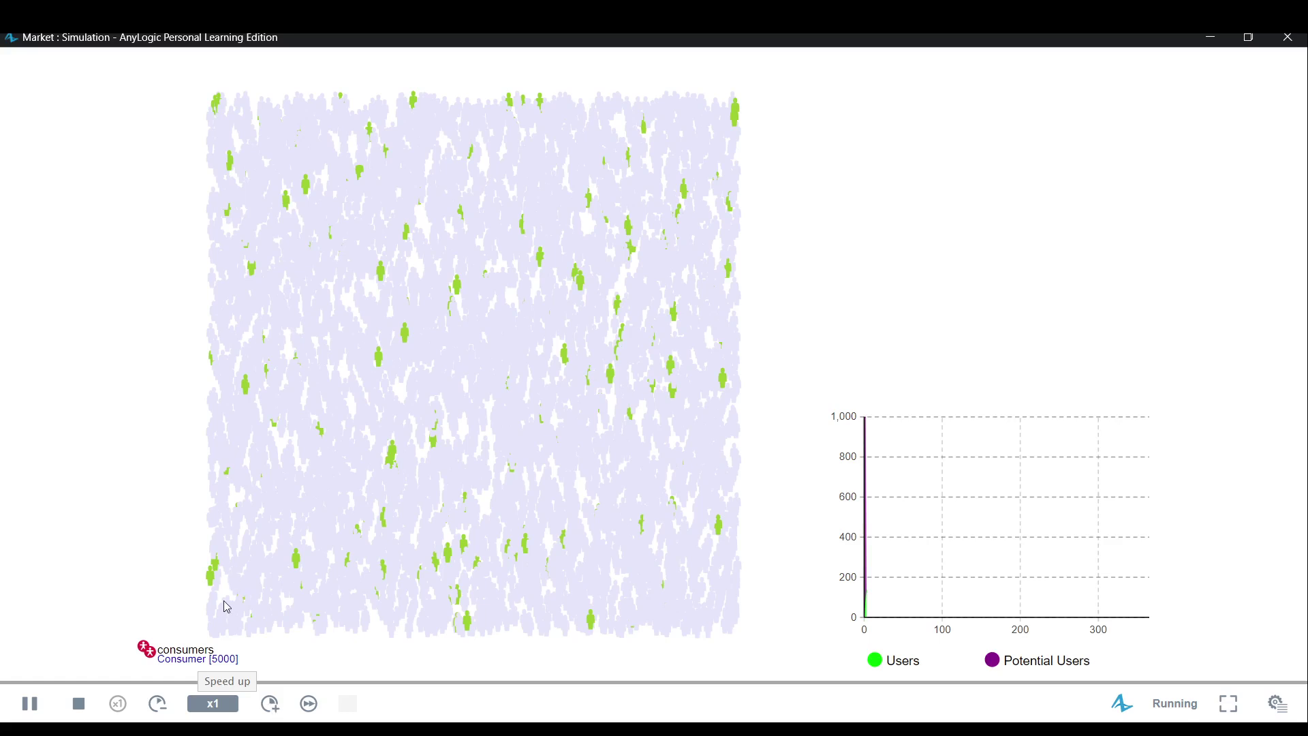
key("plus")
key("plus")
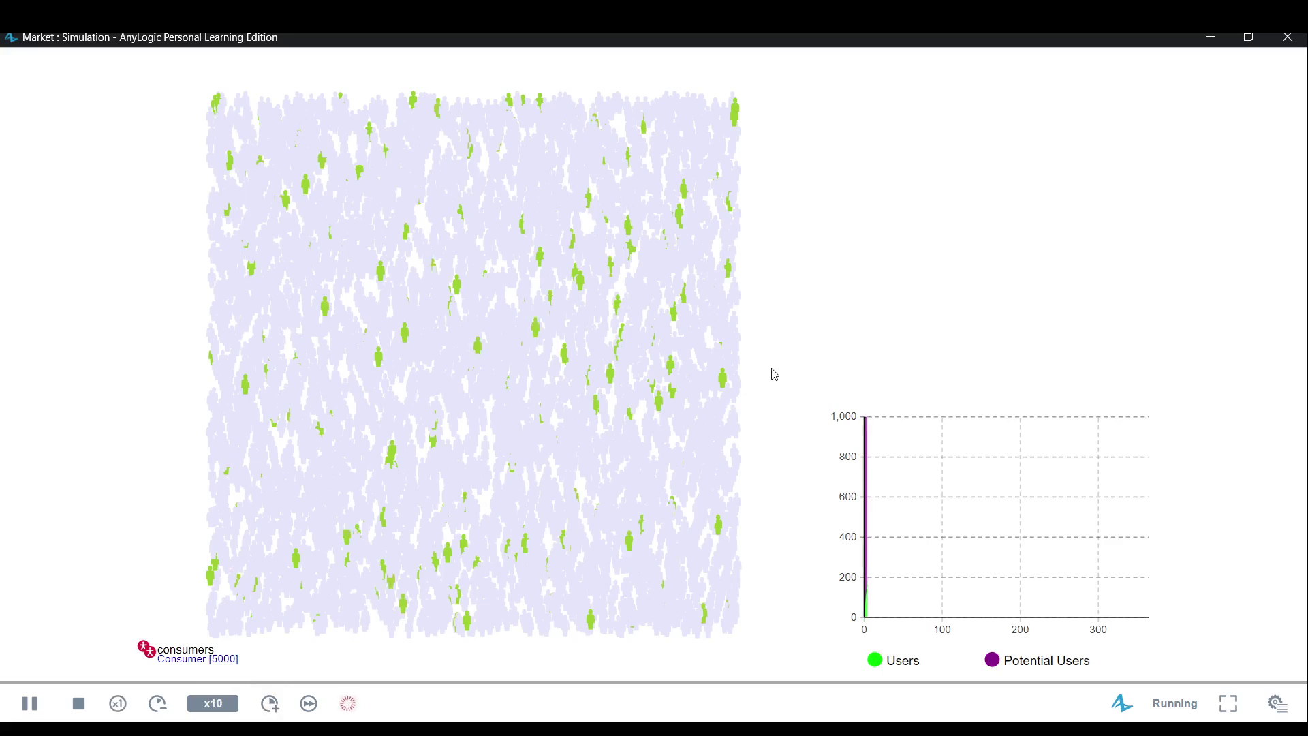
key("minus")
key("minus")
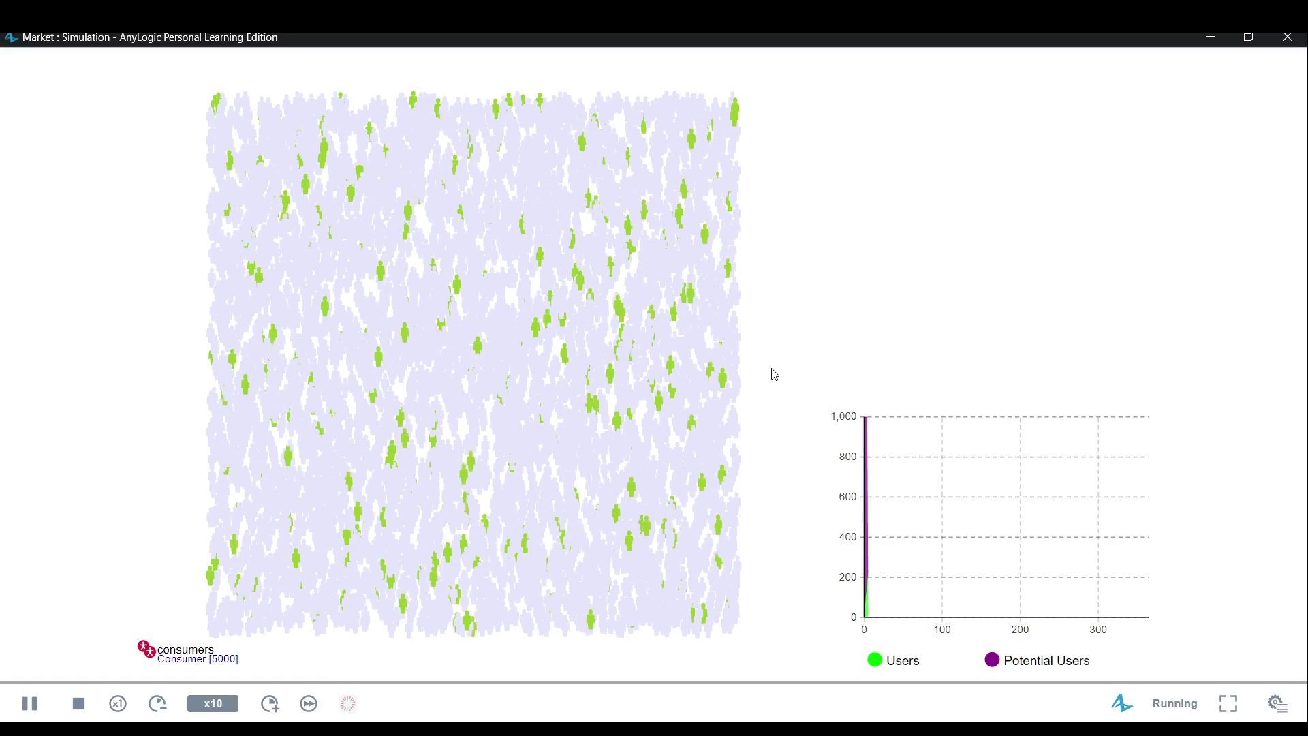
key("plus")
key("plus")
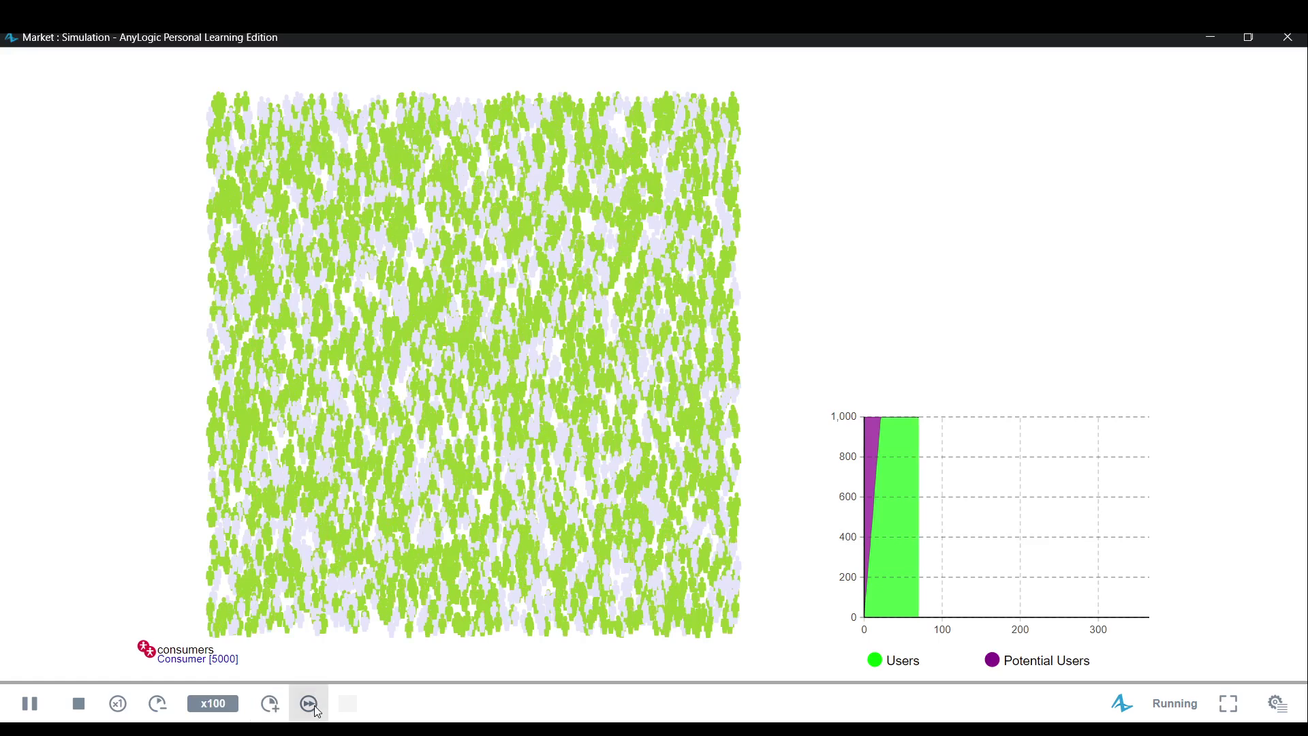
- Switch the running Market simulation to virtual time mode
left_click(309, 703)
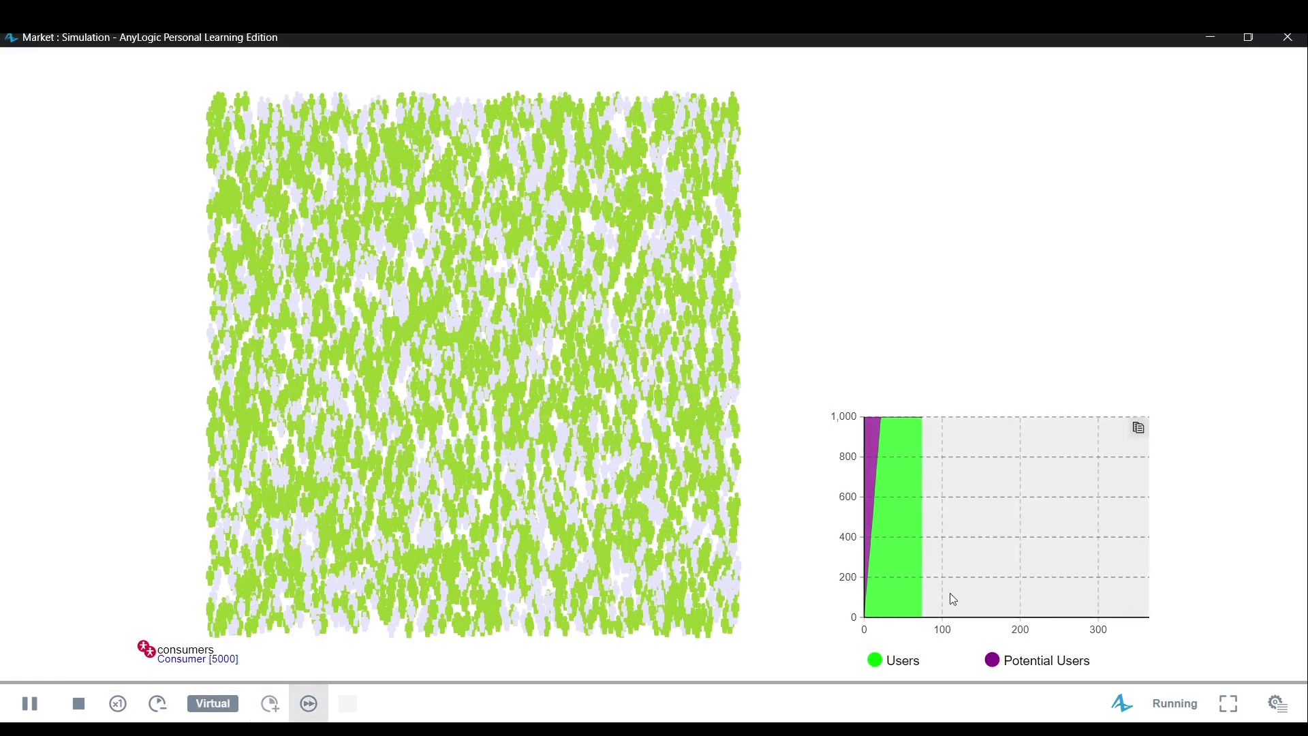